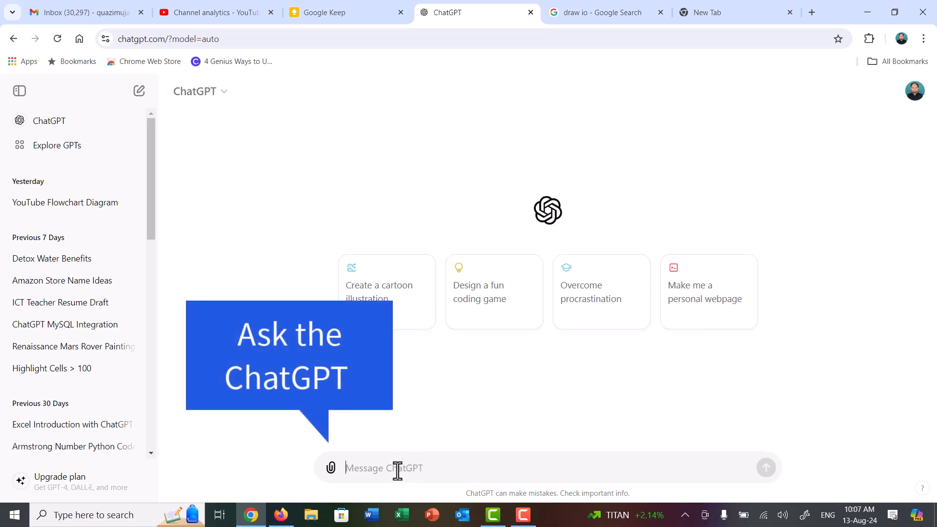
Step: Request Mermaid flowchart code for Introduction, GPT-4o Tutorial, Draw.io Tutorial, ChatGPT 4 Tutorial, DALL·E Tutorial, Whimsical Diagram Tutorial and End, and copy the generated code
{"action": "type", "text": "You are an expert flowchart and diagram builder — I need you to build me a flowchart diagram outputted in mermaid that will follow the flow and plan of my Visual Representation — please review the breakdown below and output the mermaid code to build a diagram for this flow Introduction, GPT-4o Tutorial, Draw.io Tutorial, ChatGPT 4 Tutorial, DALL·E Tutorial, Whimsical Diagram Tutorial, End"}
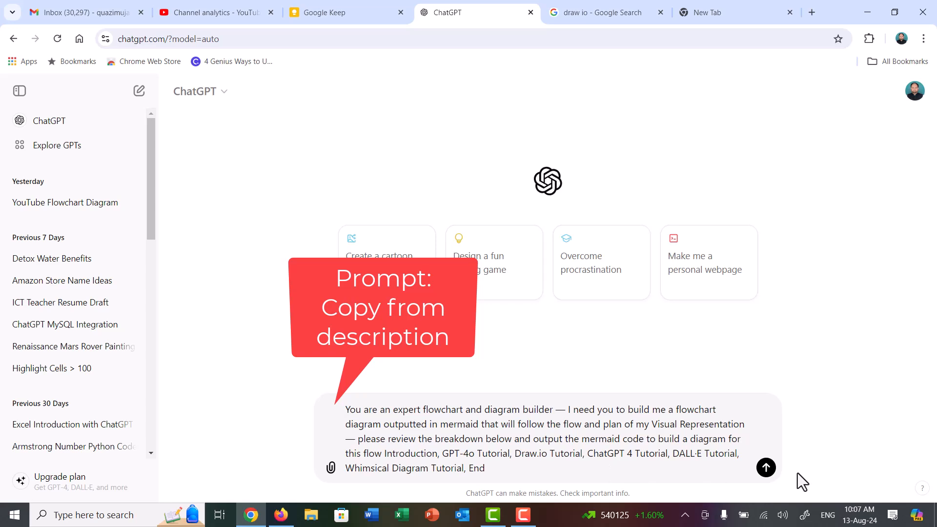
{"action": "left_click", "coordinate": [766, 467]}
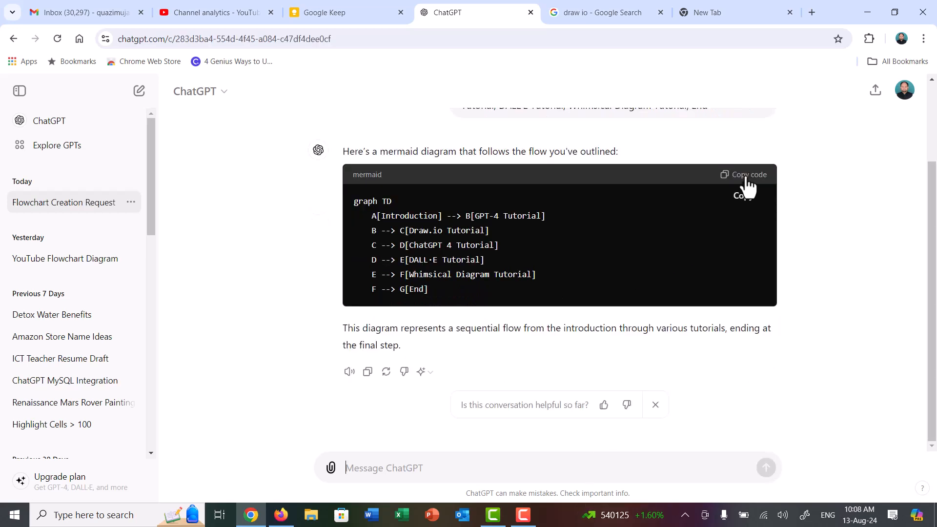
{"action": "left_click", "coordinate": [746, 181]}
Step: Switch to draw.io from the Google search results and defer choosing where diagrams are saved
{"action": "left_click", "coordinate": [586, 14]}
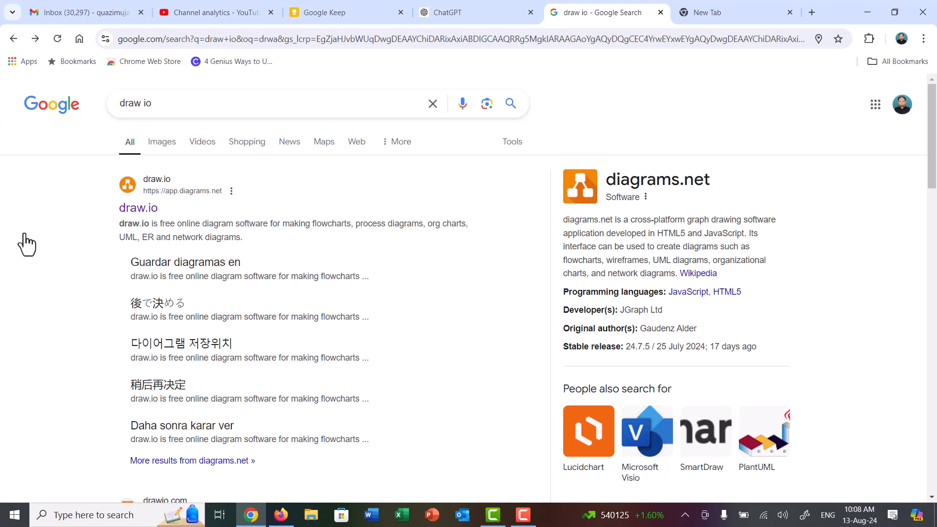
{"action": "left_click", "coordinate": [133, 209]}
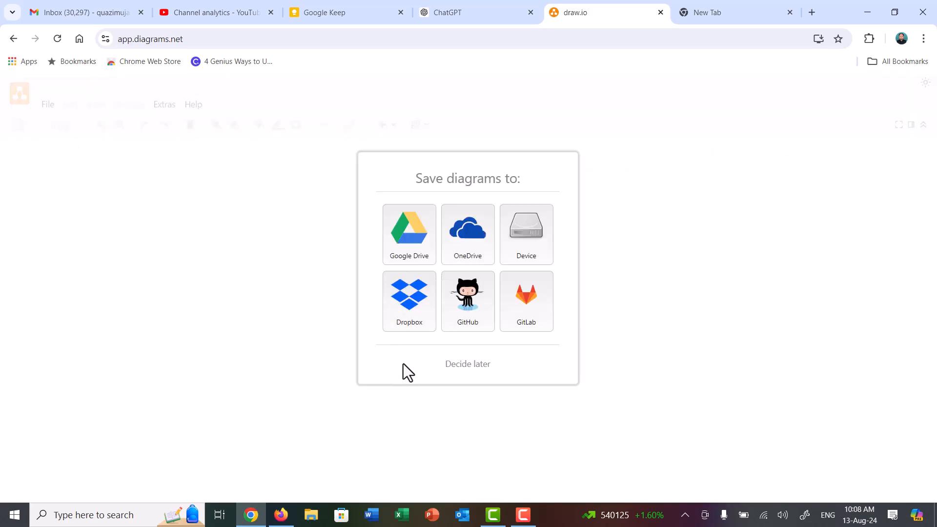
{"action": "left_click", "coordinate": [481, 365]}
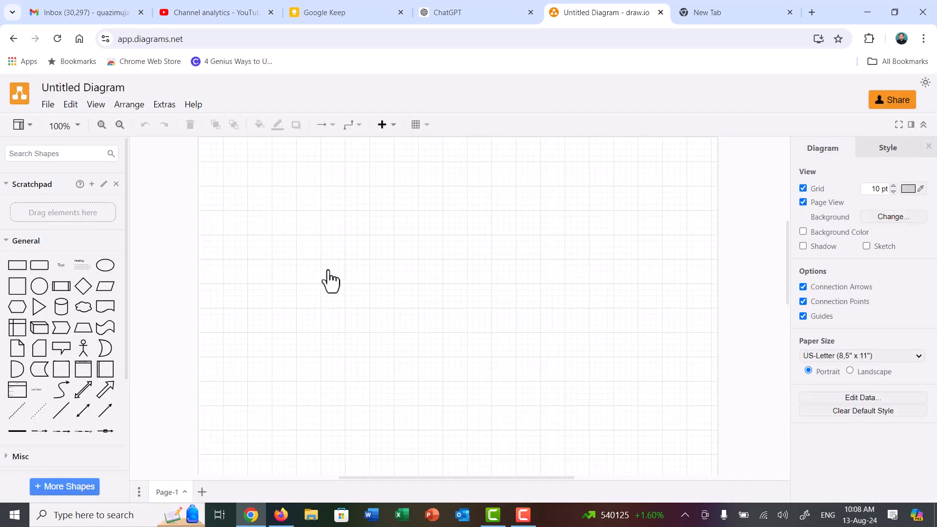
Step: Create a new blank diagram named mypresentation.drawio as an XML file
{"action": "left_click", "coordinate": [48, 105]}
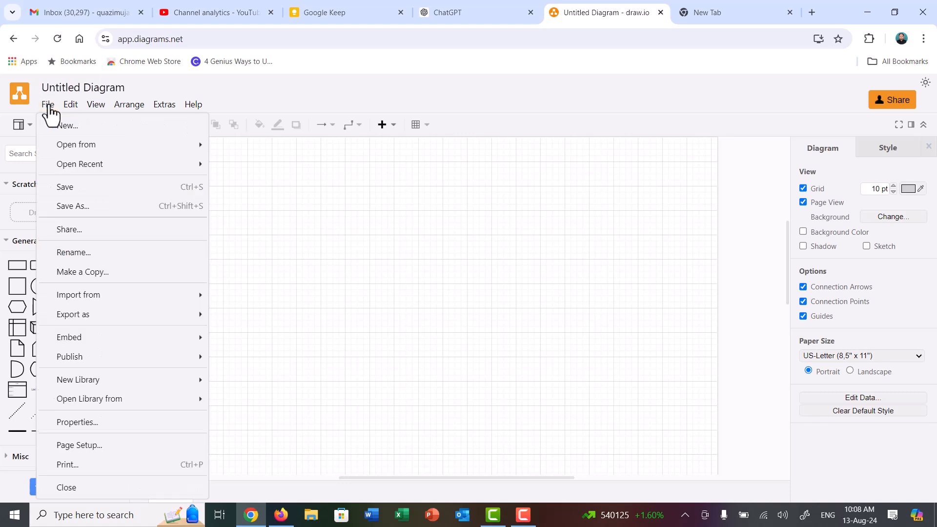
{"action": "left_click", "coordinate": [61, 126]}
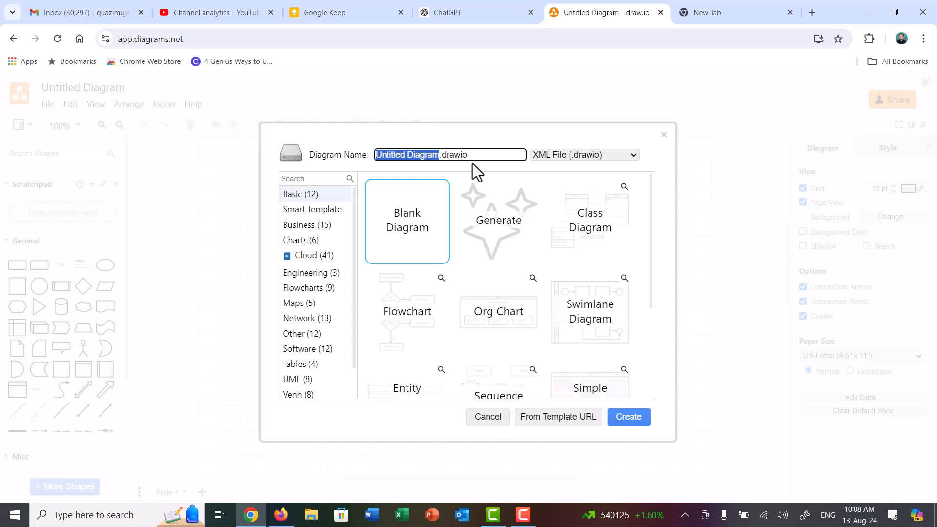
{"action": "type", "text": "mypr"}
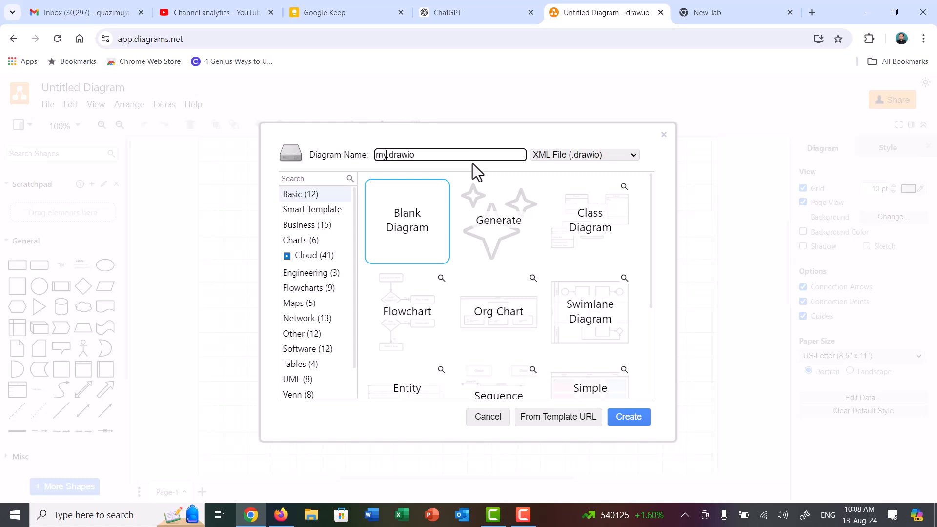
{"action": "type", "text": "esentation"}
{"action": "left_click", "coordinate": [407, 239]}
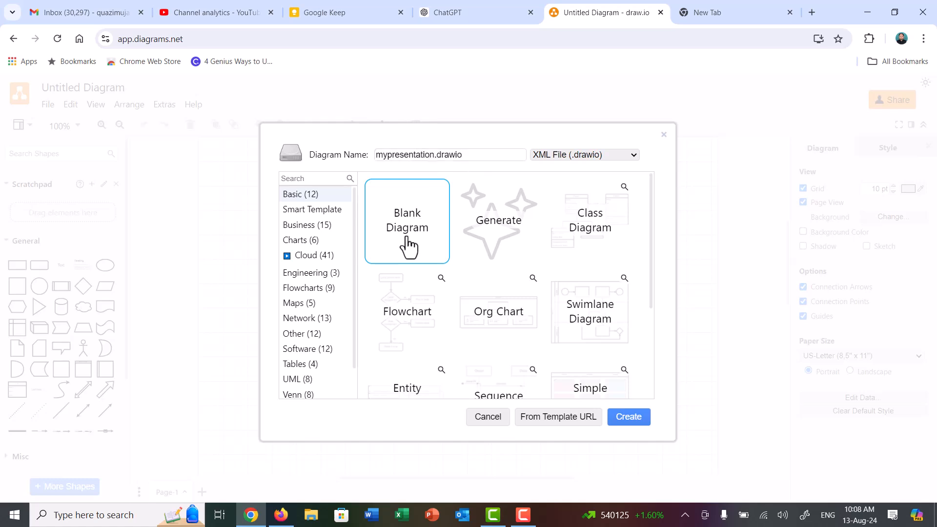
{"action": "left_click", "coordinate": [625, 416]}
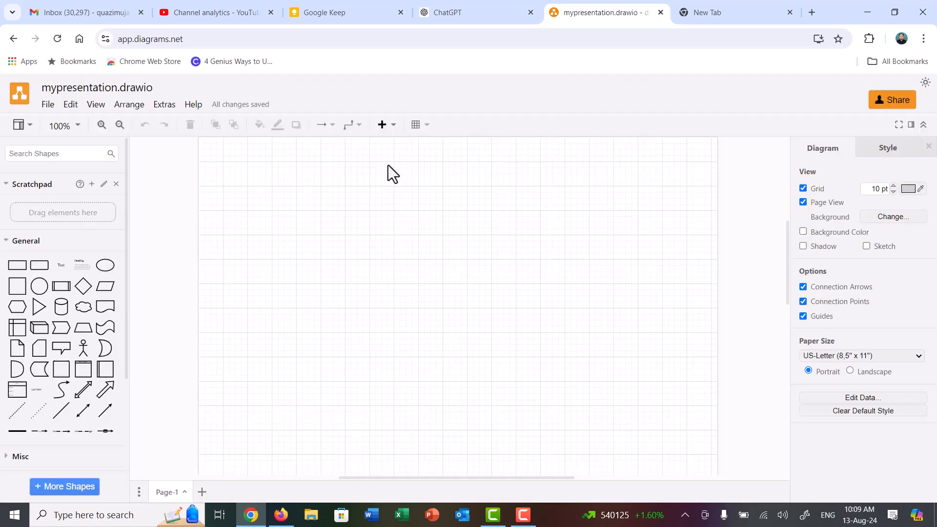
Step: Insert a Mermaid diagram, replacing the sample code with the copied flowchart code
{"action": "left_click", "coordinate": [383, 124]}
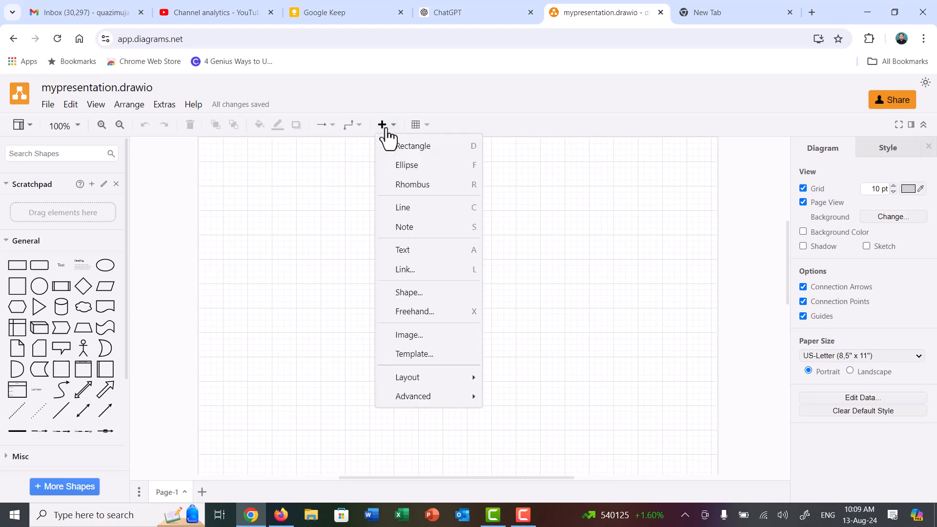
{"action": "mouse_move", "coordinate": [445, 397]}
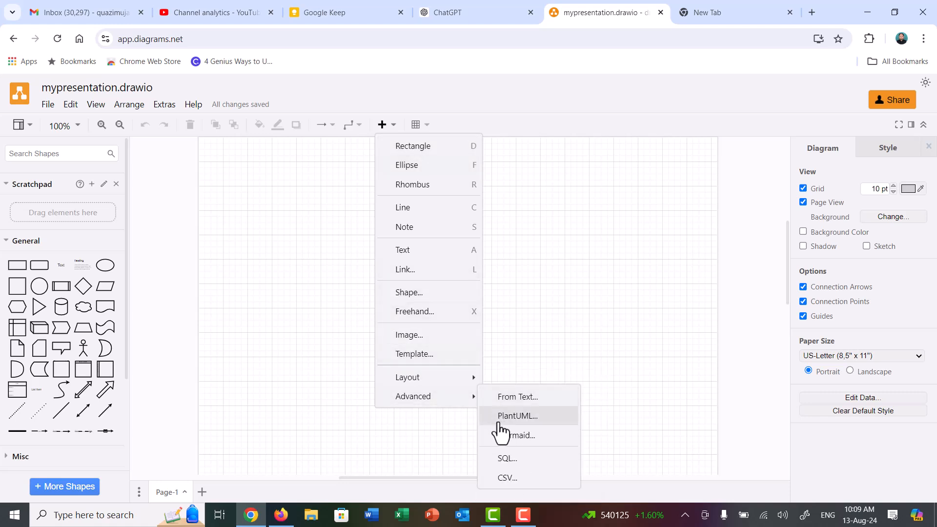
{"action": "left_click", "coordinate": [512, 436]}
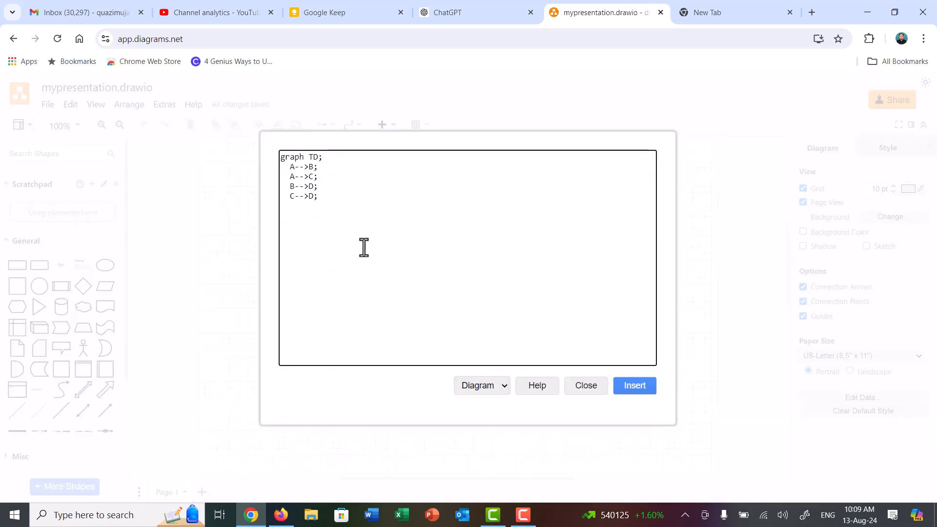
{"action": "left_click_drag", "start_coordinate": [356, 218], "coordinate": [273, 167]}
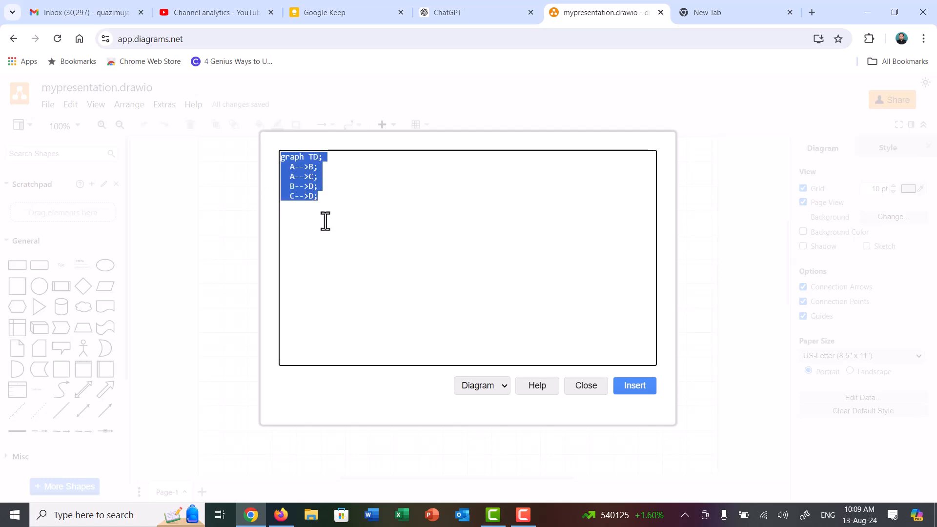
{"action": "key", "text": "BackSpace"}
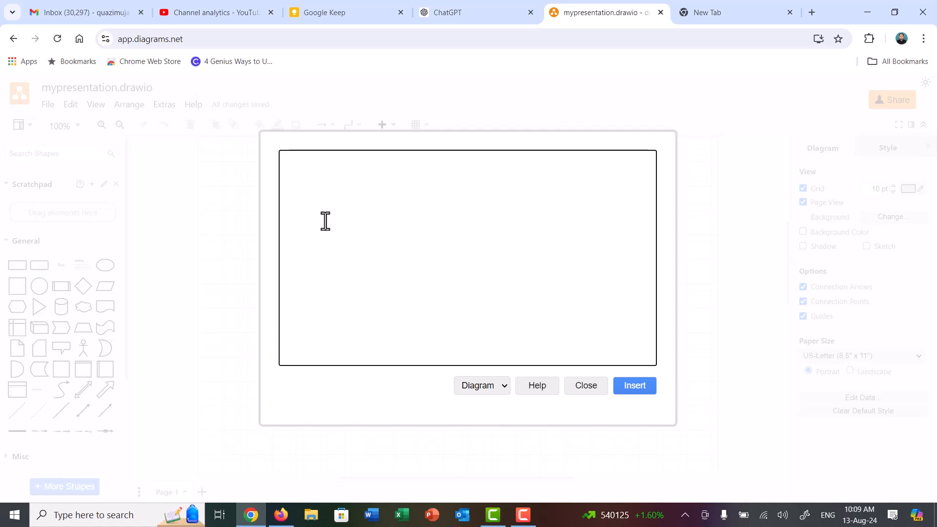
{"action": "key", "text": "ctrl+v"}
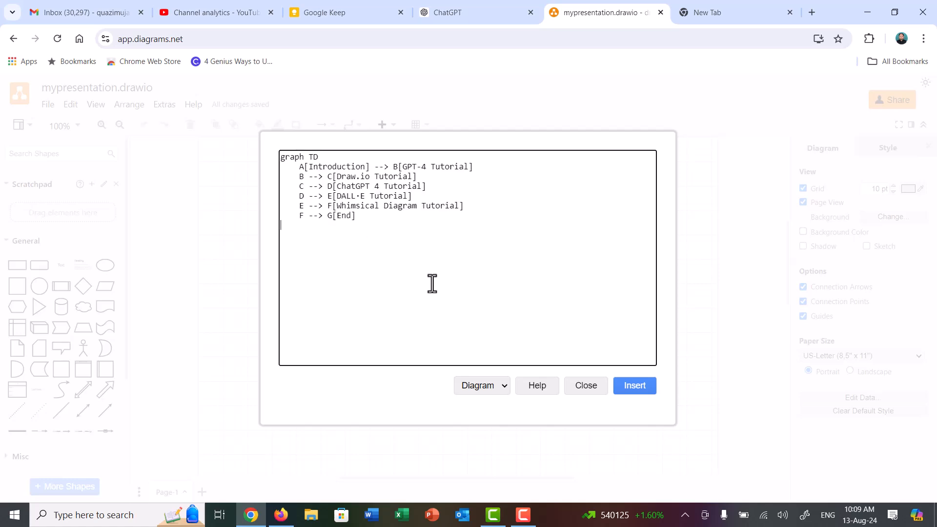
{"action": "left_click", "coordinate": [633, 386]}
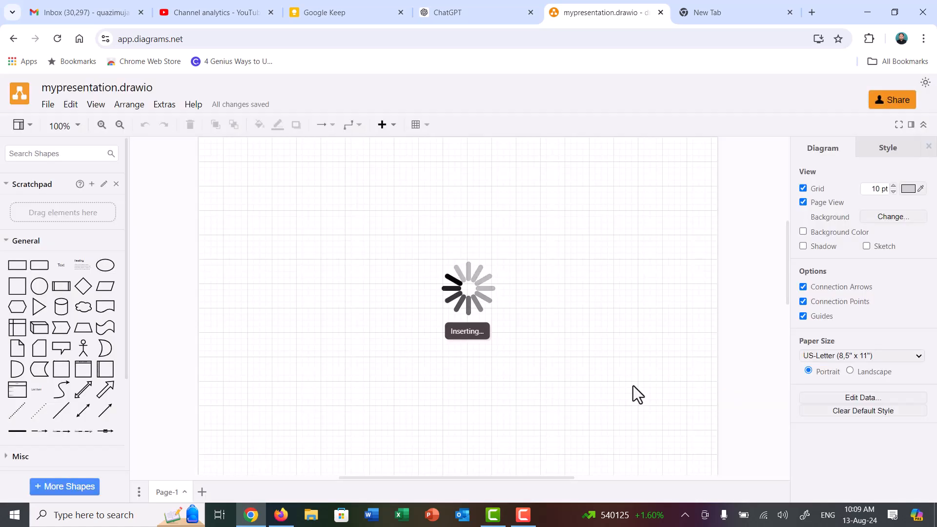
{"action": "scroll", "coordinate": [410, 268], "scroll_direction": "down", "scroll_amount": 3}
{"action": "scroll", "coordinate": [410, 268], "scroll_direction": "up", "scroll_amount": 3}
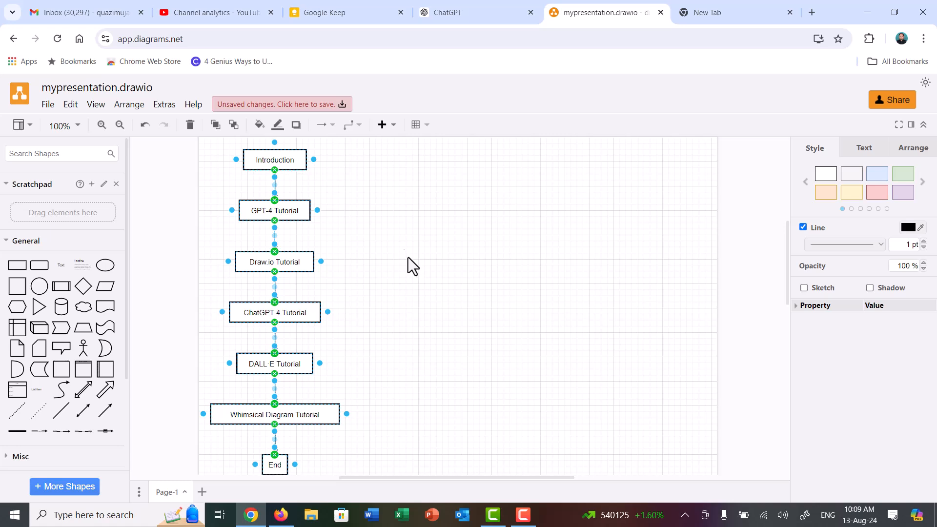
{"action": "left_click", "coordinate": [295, 159]}
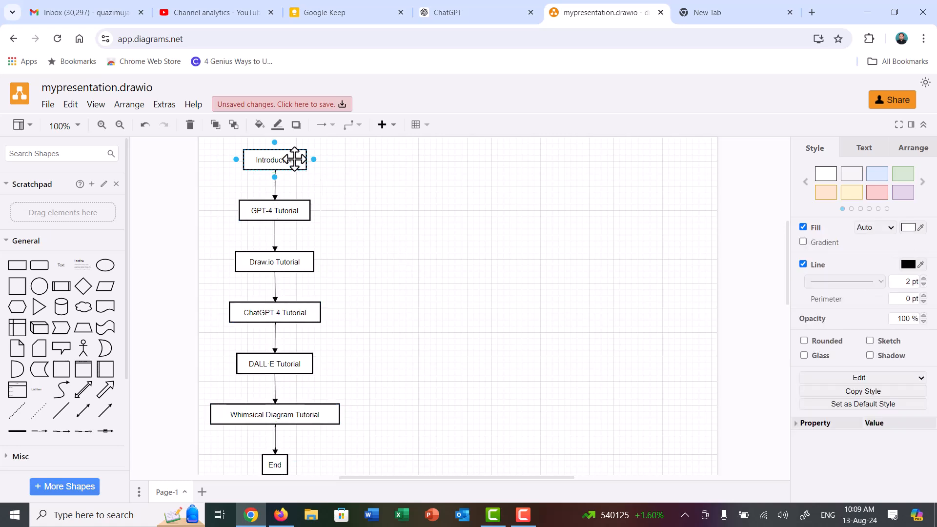
{"action": "left_click", "coordinate": [291, 208]}
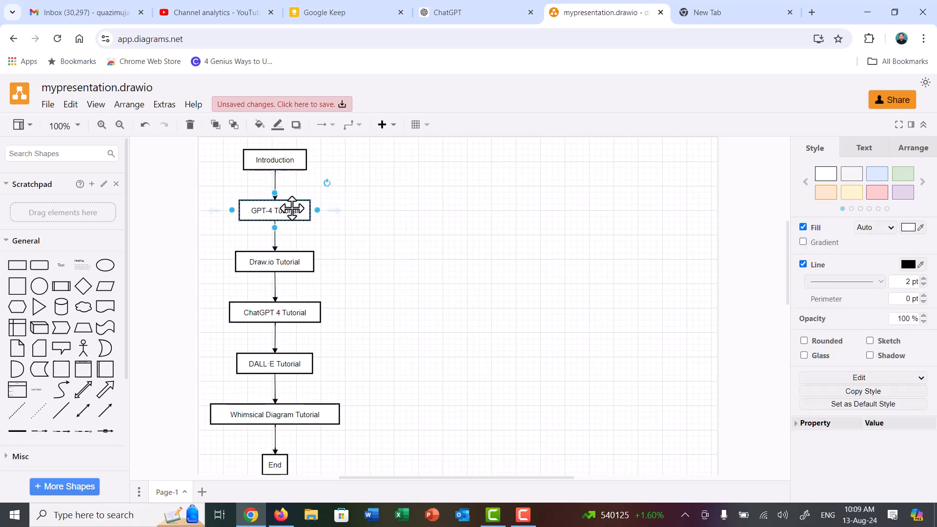
{"action": "left_click", "coordinate": [292, 258]}
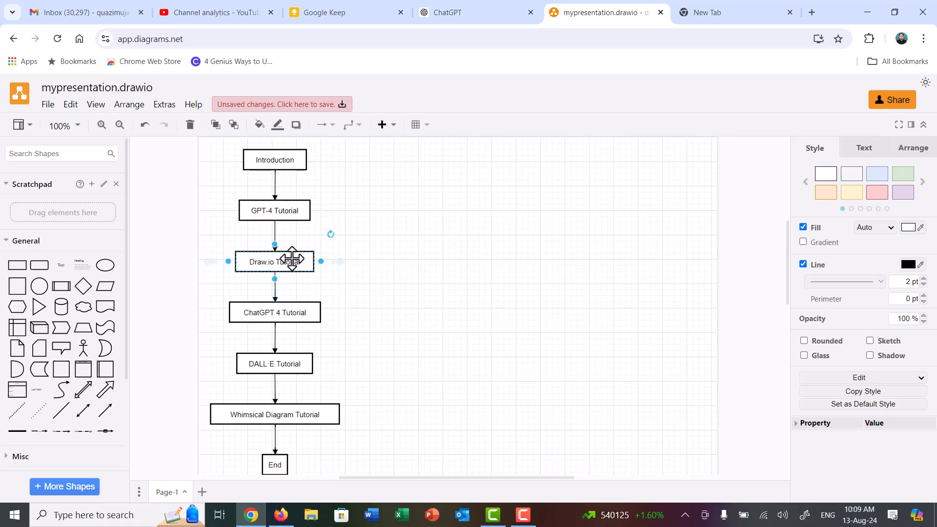
{"action": "left_click", "coordinate": [278, 158]}
{"action": "key", "text": "ctrl+z"}
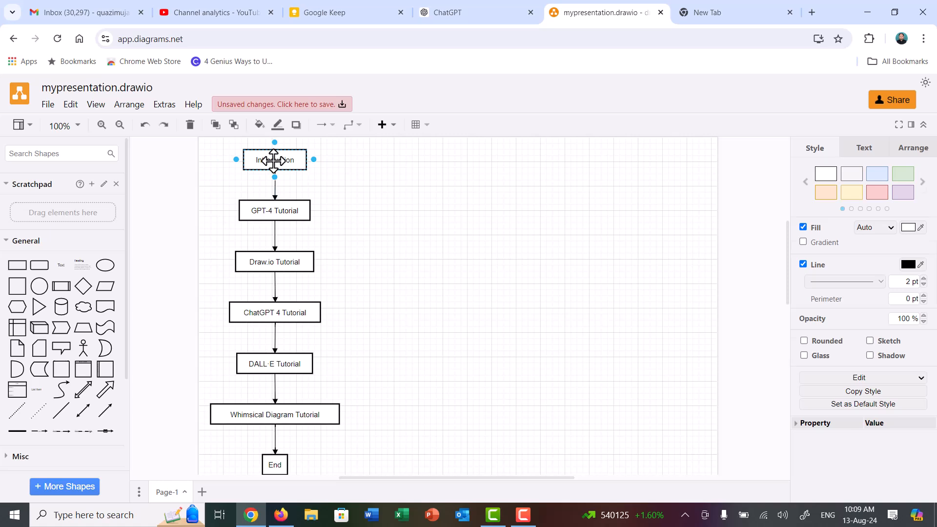
{"action": "double_click", "coordinate": [279, 158]}
{"action": "left_click", "coordinate": [278, 207]}
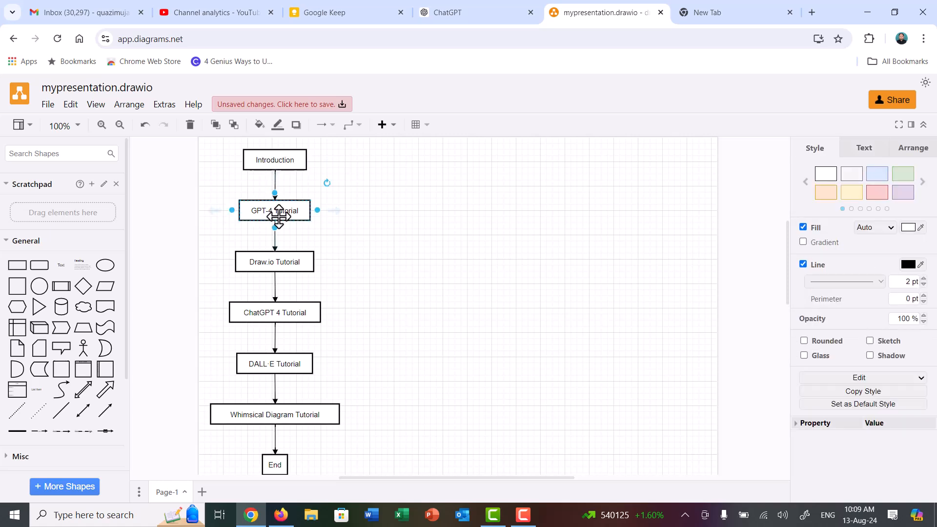
Step: Add a circle connected to the Introduction box, and delete both the circle and its connector
{"action": "left_click", "coordinate": [297, 165]}
{"action": "mouse_move", "coordinate": [334, 159]}
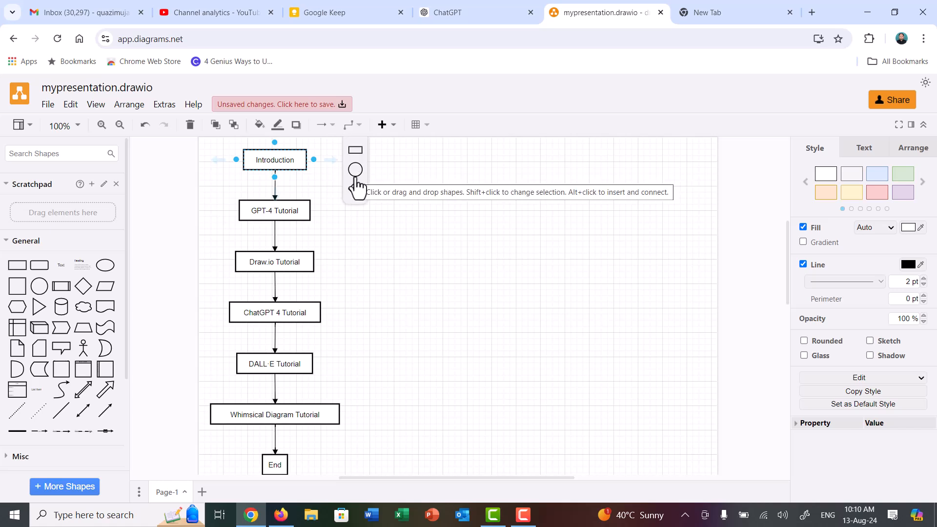
{"action": "left_click", "coordinate": [355, 171]}
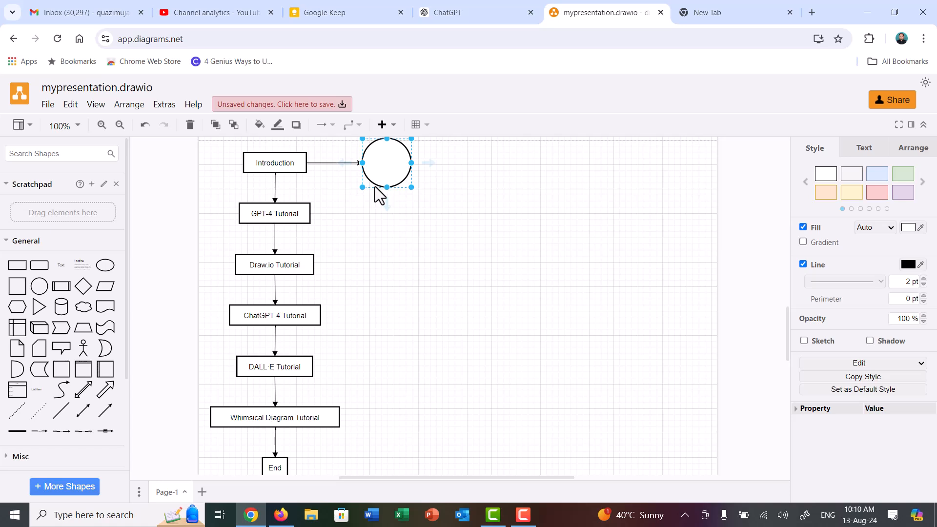
{"action": "key", "text": "Delete"}
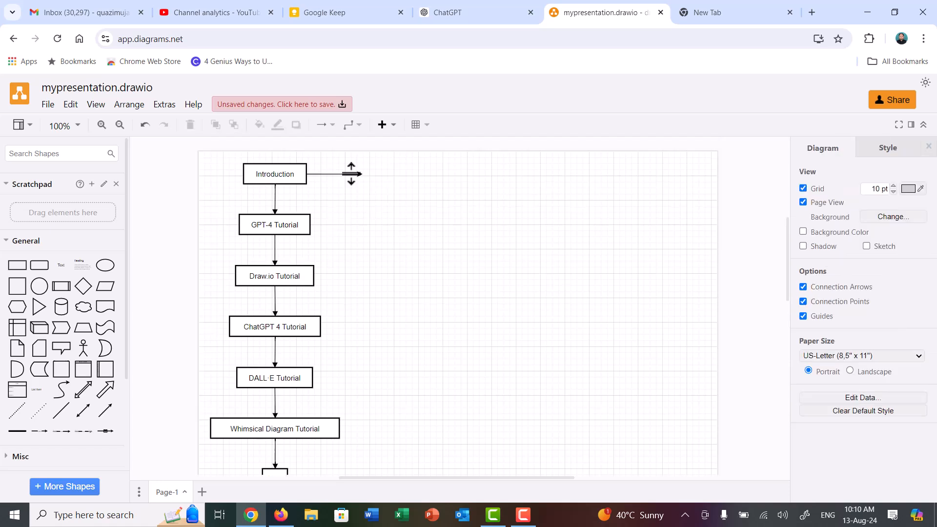
{"action": "left_click", "coordinate": [351, 174]}
{"action": "key", "text": "Delete"}
Step: Preview the predefined colour styles on the whole flowchart without keeping any of them
{"action": "left_click", "coordinate": [893, 152]}
{"action": "left_click", "coordinate": [897, 259]}
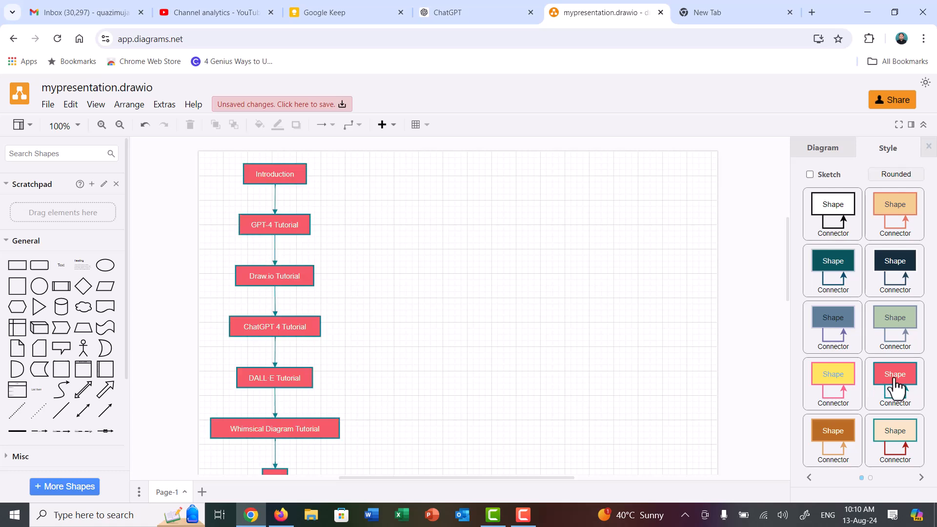
{"action": "left_click", "coordinate": [825, 148]}
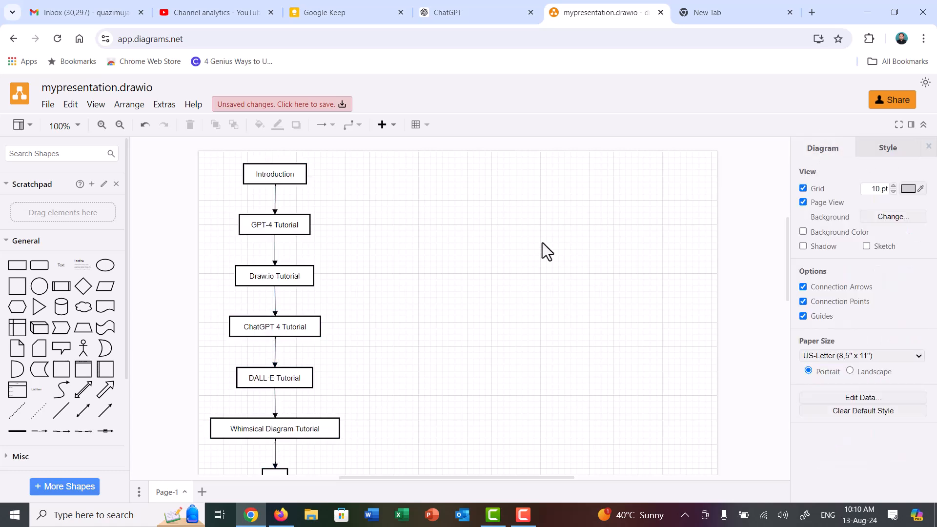
Step: Colour the Introduction box light blue and the Draw.io Tutorial box light orange
{"action": "scroll", "coordinate": [452, 245], "scroll_direction": "down", "scroll_amount": 2}
{"action": "scroll", "coordinate": [452, 245], "scroll_direction": "up", "scroll_amount": 4}
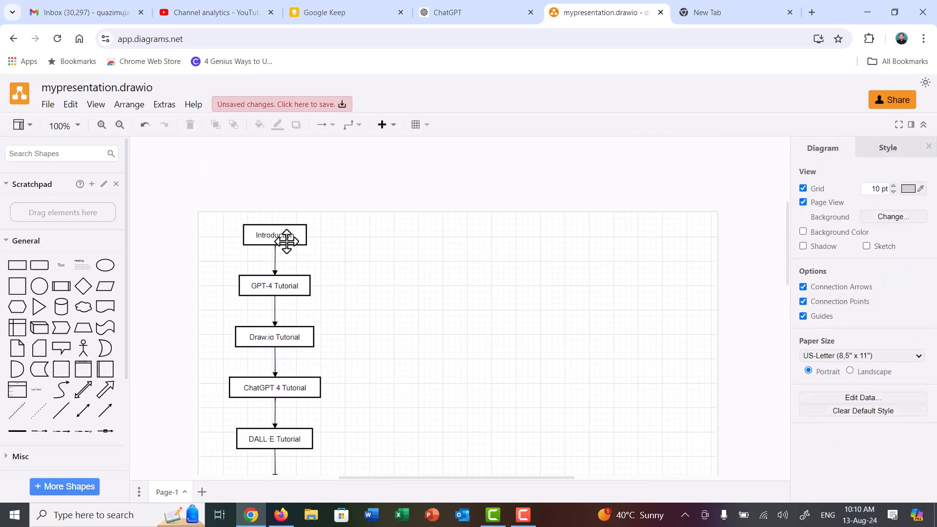
{"action": "left_click", "coordinate": [283, 236]}
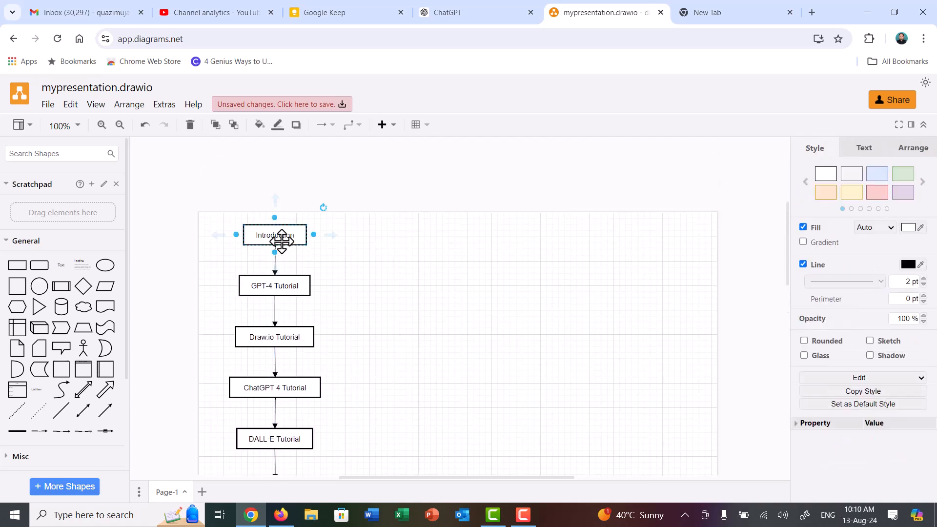
{"action": "left_click", "coordinate": [877, 174]}
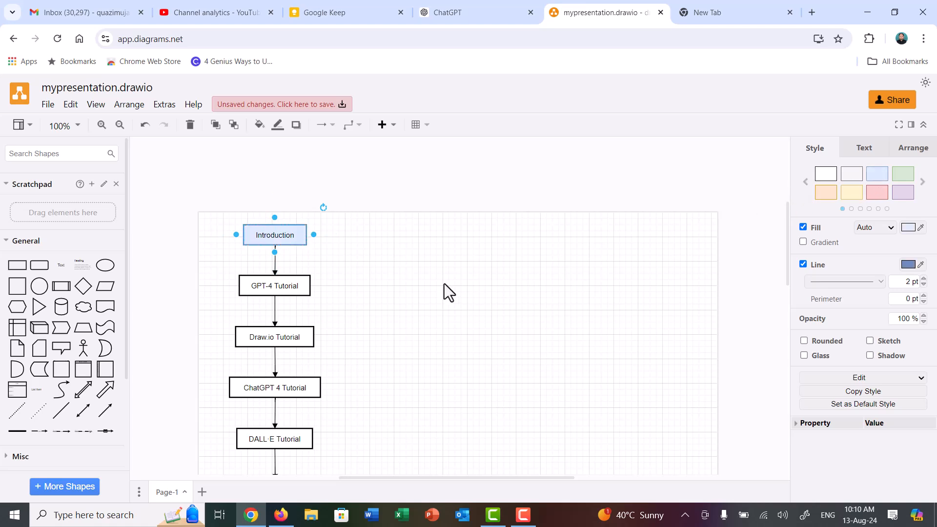
{"action": "left_click", "coordinate": [309, 337]}
{"action": "left_click", "coordinate": [826, 192]}
Step: Place a diagonal arrow in the empty area beside the flowchart, lengthen it at its tail, and delete it
{"action": "scroll", "coordinate": [473, 315], "scroll_direction": "down", "scroll_amount": 4}
{"action": "scroll", "coordinate": [474, 314], "scroll_direction": "up", "scroll_amount": 1}
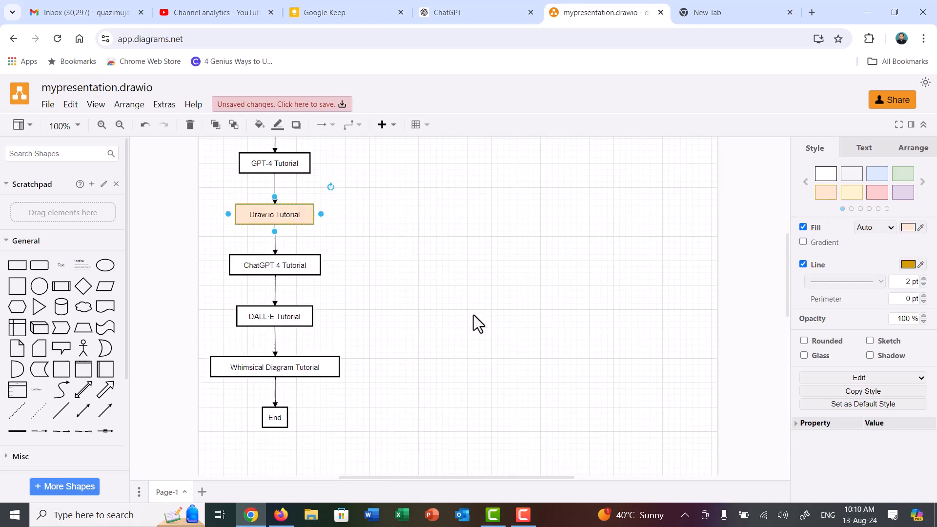
{"action": "left_click", "coordinate": [103, 413]}
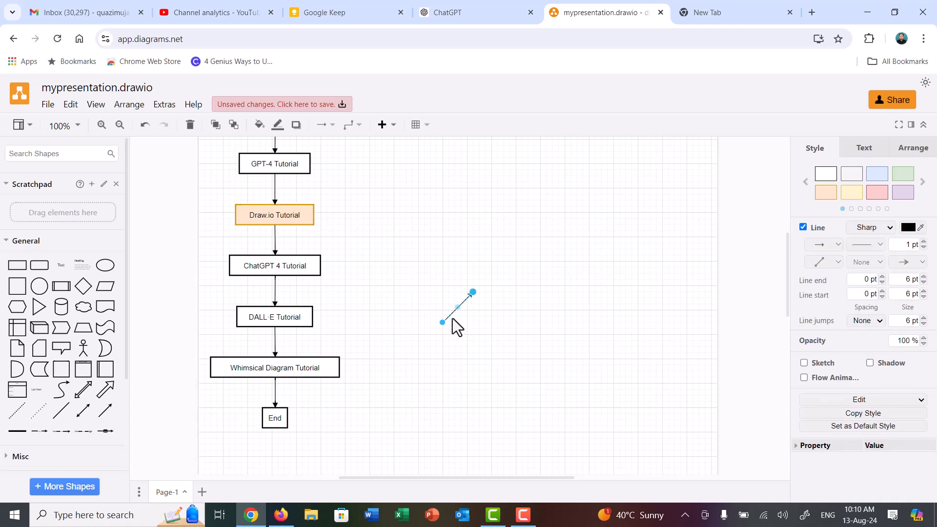
{"action": "left_click_drag", "start_coordinate": [442, 322], "coordinate": [414, 358]}
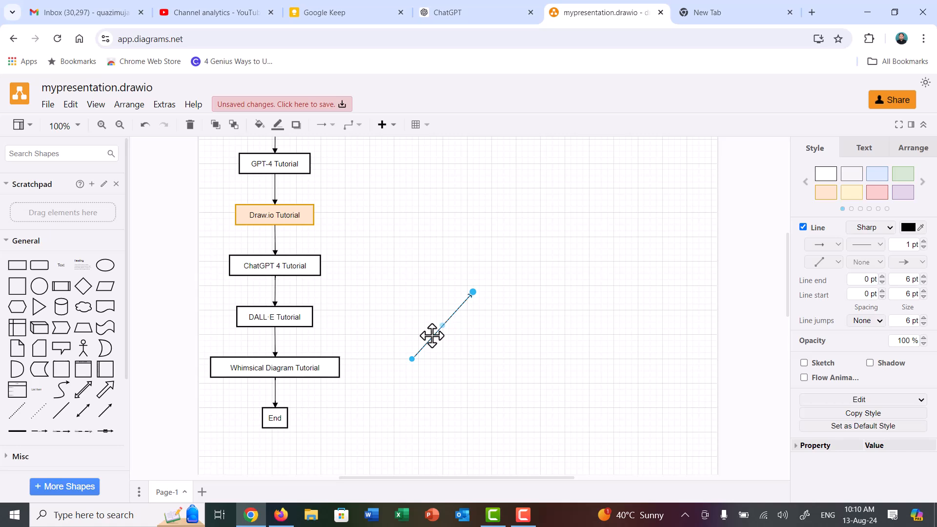
{"action": "key", "text": "Delete"}
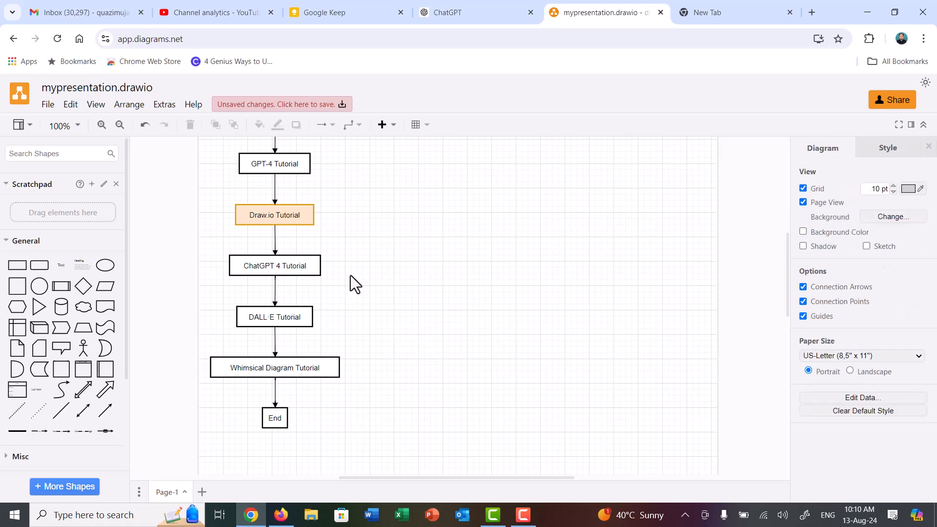
Step: Export the flowchart as a JPEG image named mypresentation.jpg, saved to the device, and open the downloaded file
{"action": "left_click", "coordinate": [49, 105]}
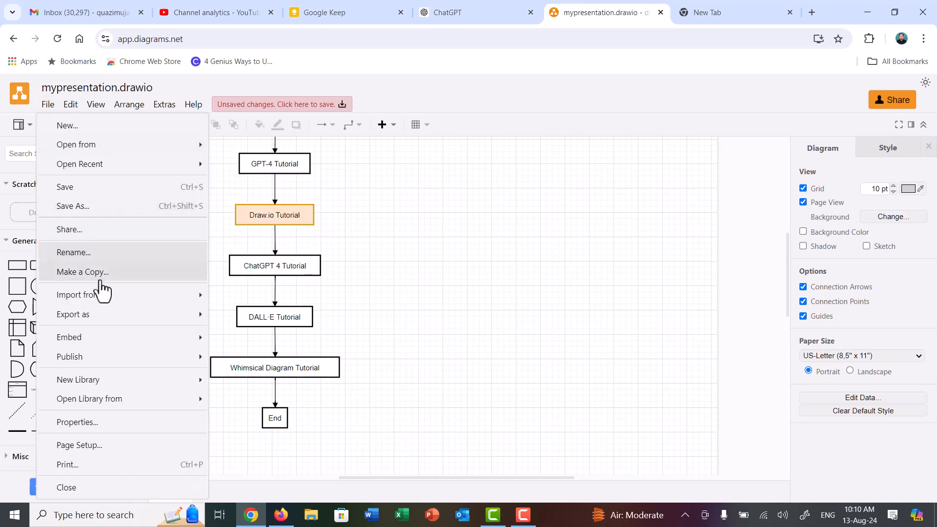
{"action": "mouse_move", "coordinate": [101, 318]}
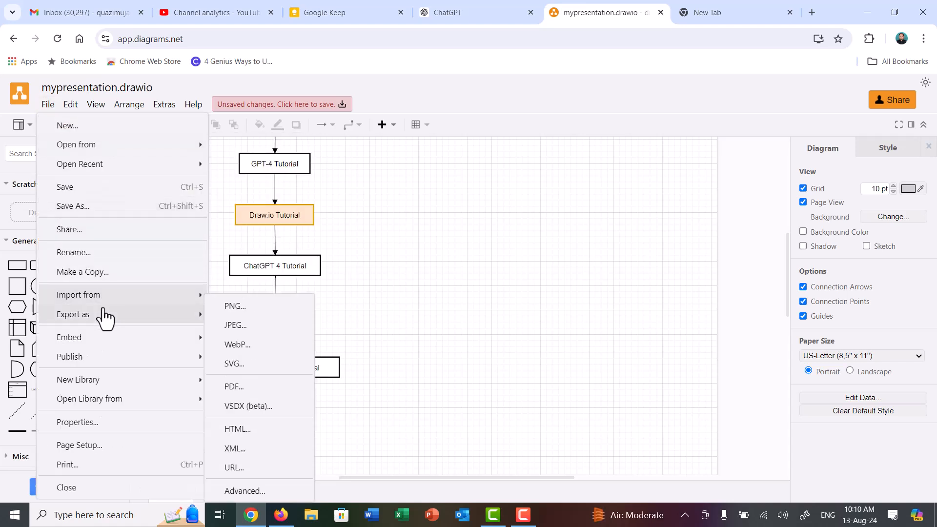
{"action": "left_click", "coordinate": [233, 325]}
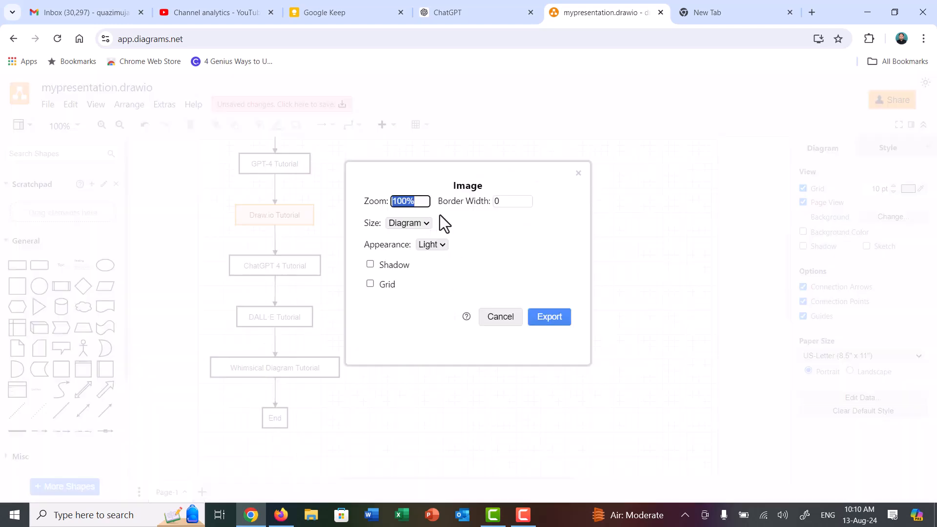
{"action": "left_click", "coordinate": [536, 318]}
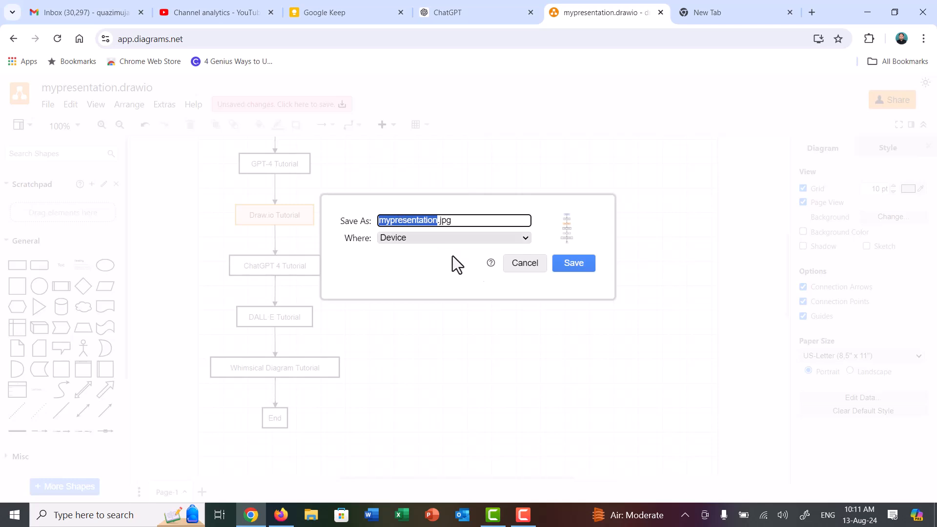
{"action": "left_click", "coordinate": [568, 267]}
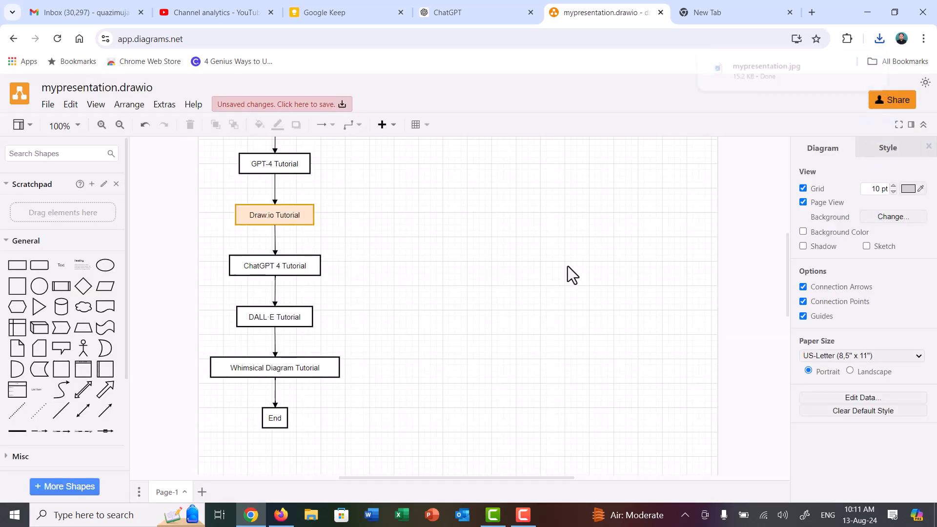
{"action": "mouse_move", "coordinate": [751, 69]}
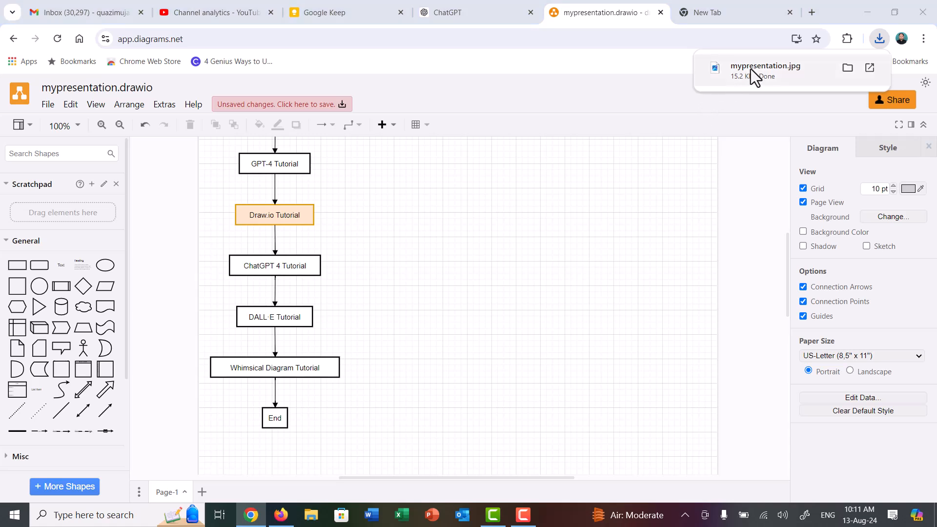
{"action": "left_click", "coordinate": [750, 69]}
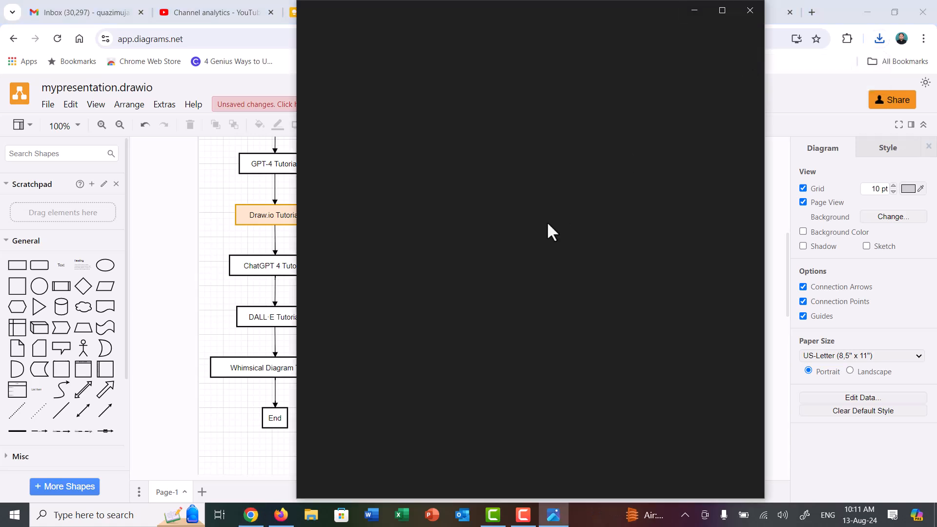